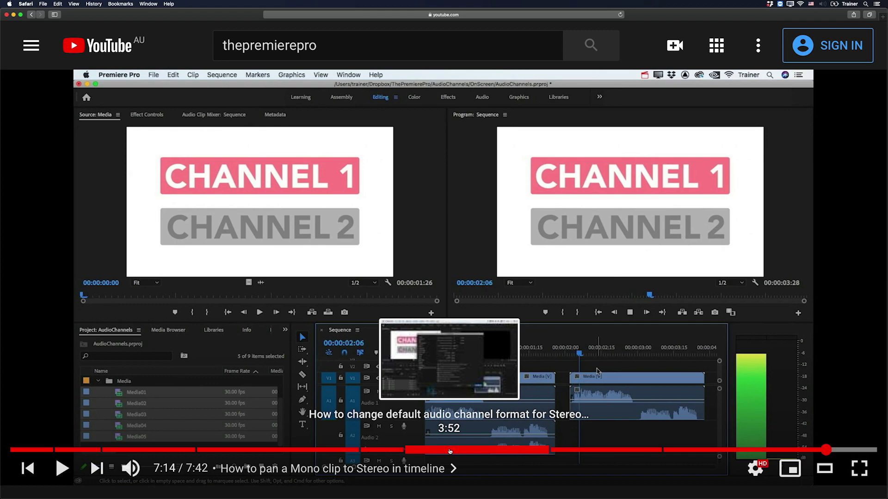
Step: Scroll down an example YouTube video's description to view its chapter timestamps
{"action": "scroll", "coordinate": [450, 451], "scroll_direction": "down", "scroll_amount": 10}
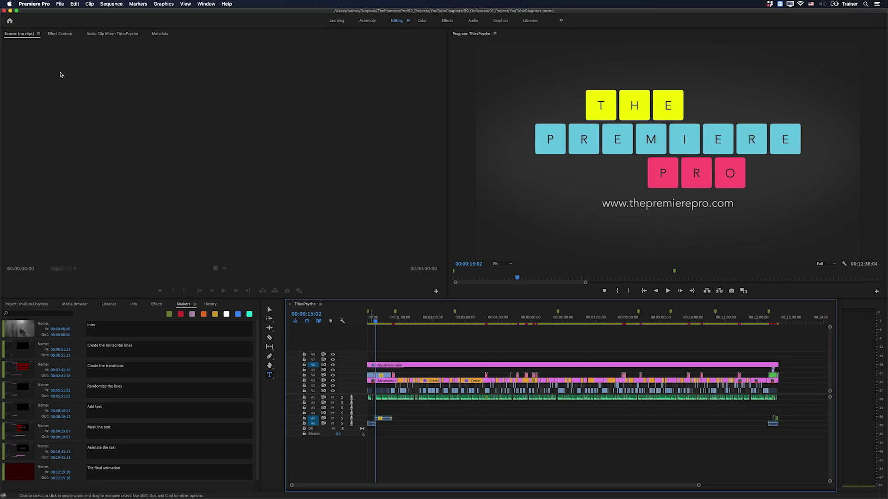
Step: Export the sequence markers as a Text File (*.txt) named TitlesPsycho.txt
{"action": "left_click", "coordinate": [60, 3]}
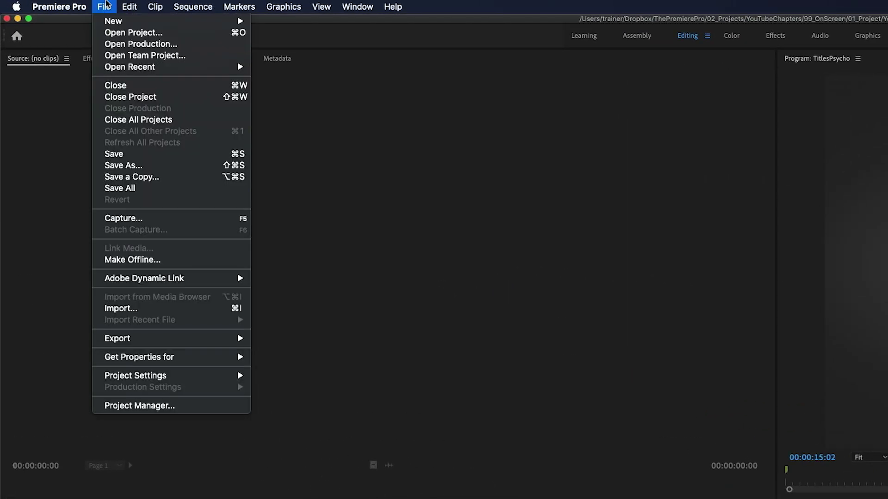
{"action": "mouse_move", "coordinate": [156, 339]}
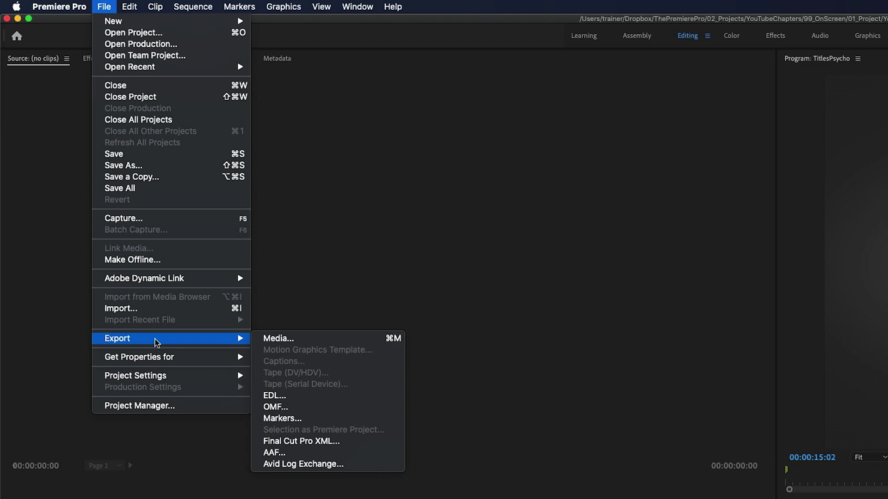
{"action": "left_click", "coordinate": [370, 418]}
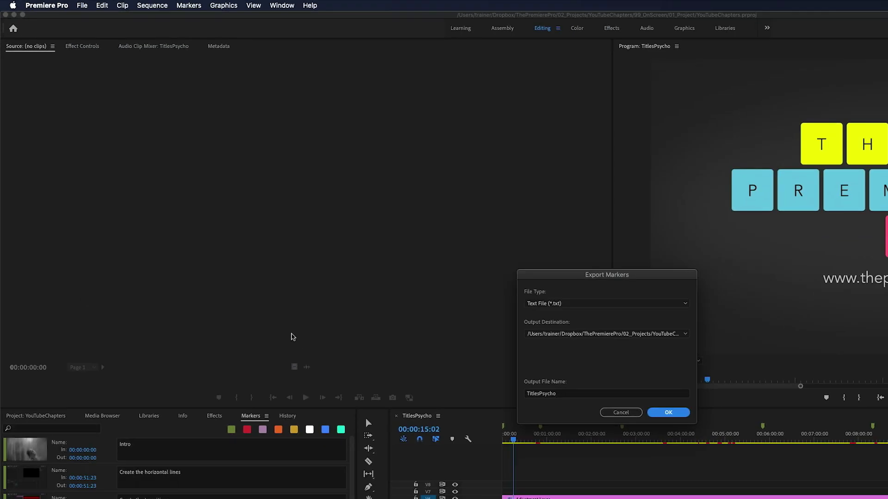
{"action": "left_click", "coordinate": [471, 226]}
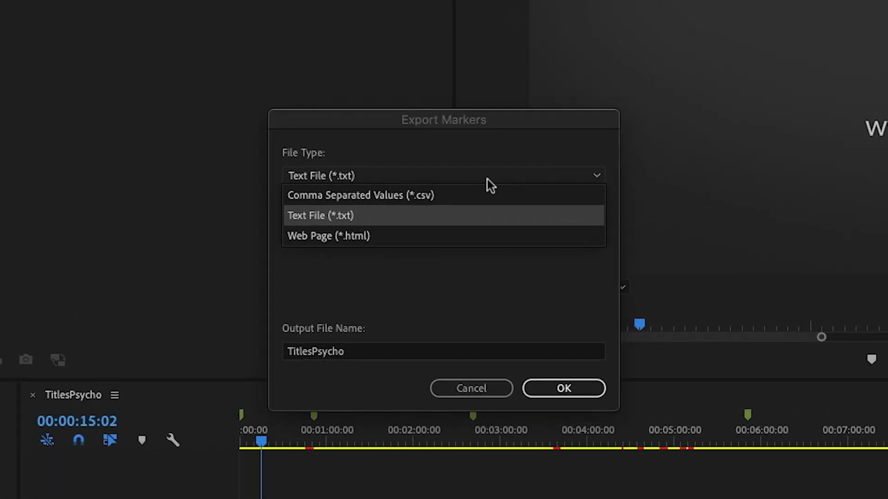
{"action": "left_click", "coordinate": [487, 179]}
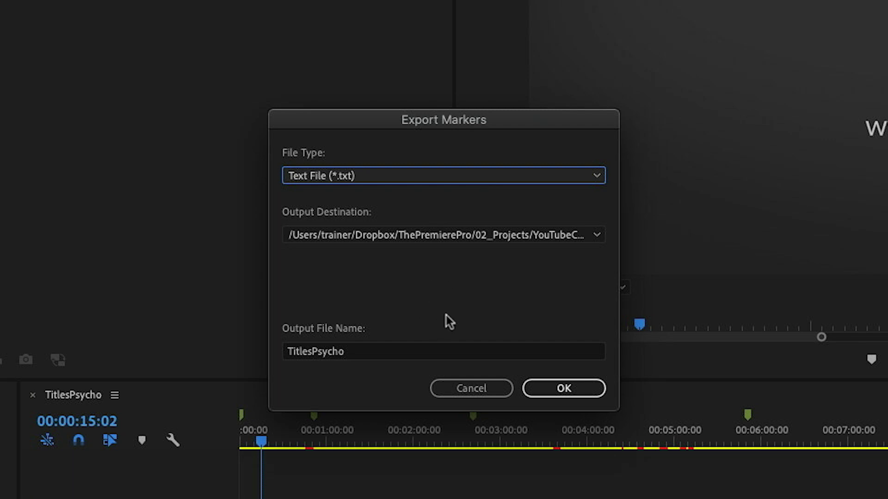
{"action": "left_click", "coordinate": [581, 387]}
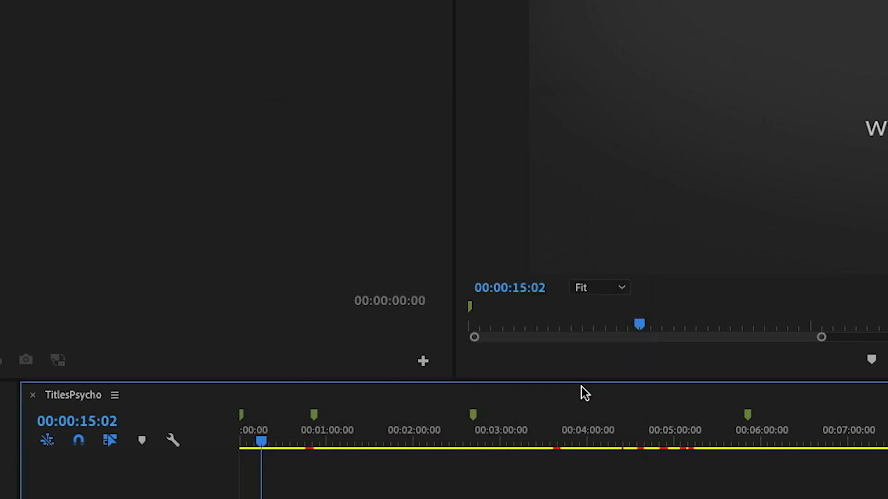
Step: Open TitlesPsycho.txt from the 04_Markers folder in TextEdit and move and enlarge its window
{"action": "left_click", "coordinate": [395, 291]}
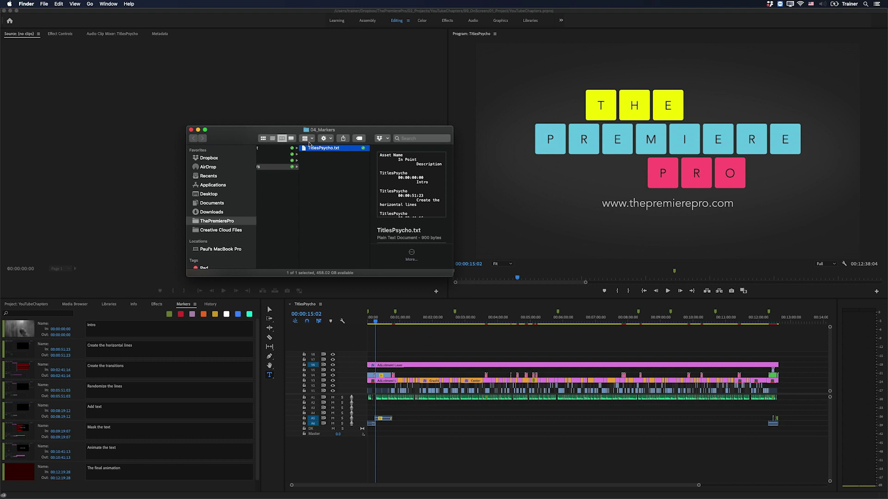
{"action": "double_click", "coordinate": [305, 149]}
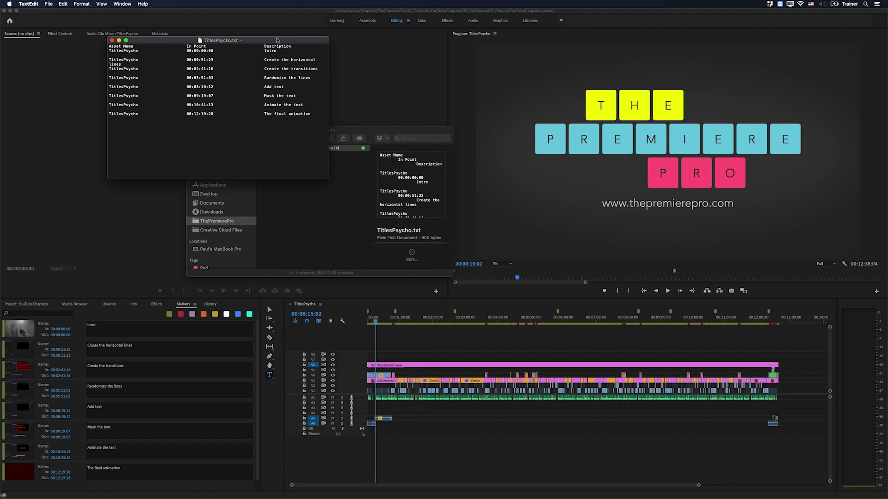
{"action": "left_click_drag", "start_coordinate": [276, 40], "coordinate": [465, 133]}
{"action": "left_click_drag", "start_coordinate": [517, 272], "coordinate": [652, 347]}
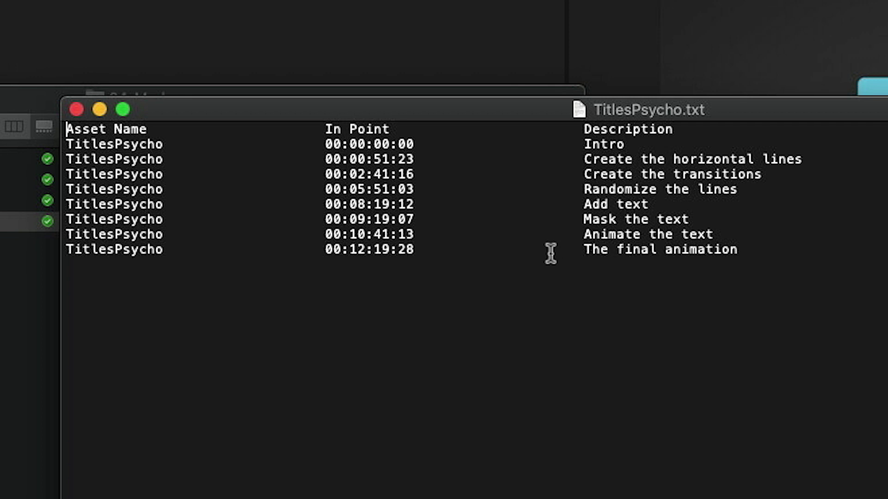
Step: Delete the header line, the TitlesPsycho asset column and every timecode's frame digits
{"action": "triple_click", "coordinate": [101, 131]}
{"action": "key", "text": "BackSpace"}
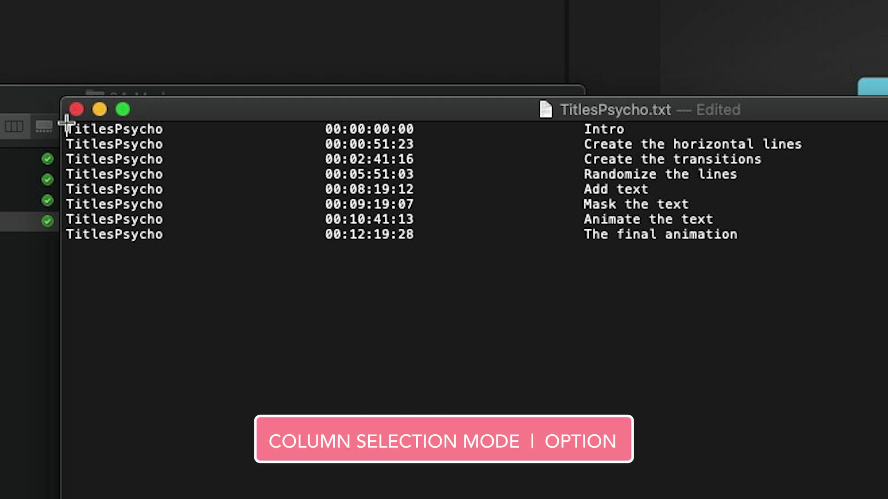
{"action": "left_click_drag", "start_coordinate": [69, 126], "coordinate": [326, 231]}
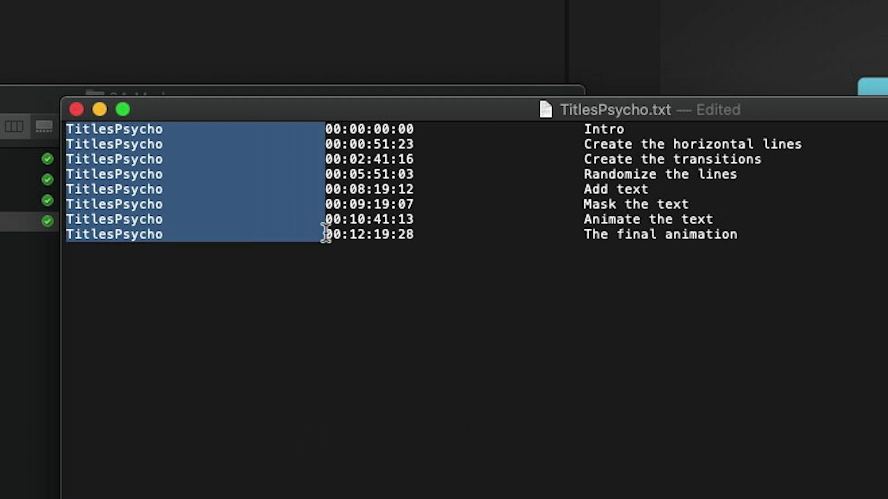
{"action": "key", "text": "BackSpace"}
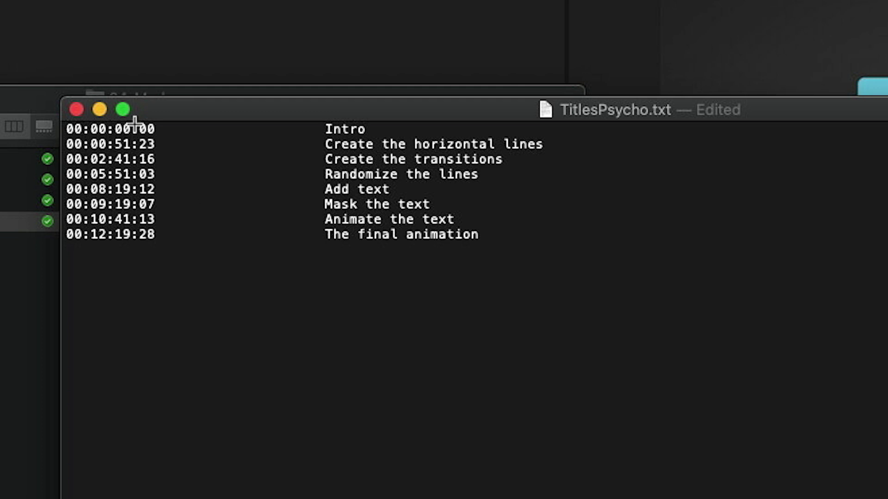
{"action": "left_click_drag", "start_coordinate": [134, 125], "coordinate": [153, 228]}
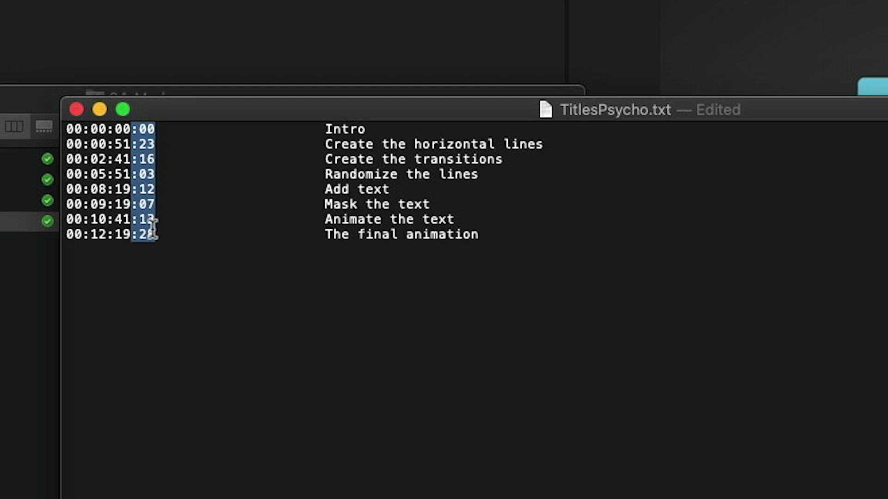
{"action": "key", "text": "BackSpace"}
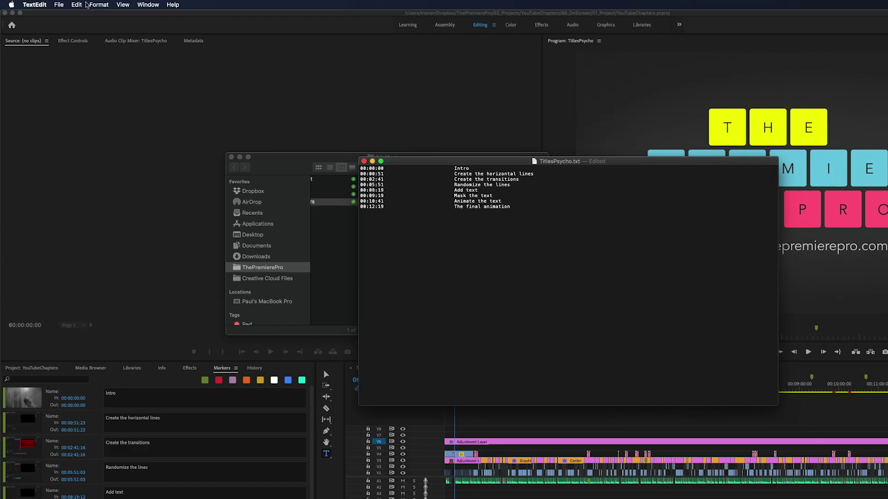
Step: Replace all tab gaps with single spaces, then undo back to the original marker table
{"action": "left_click", "coordinate": [82, 5]}
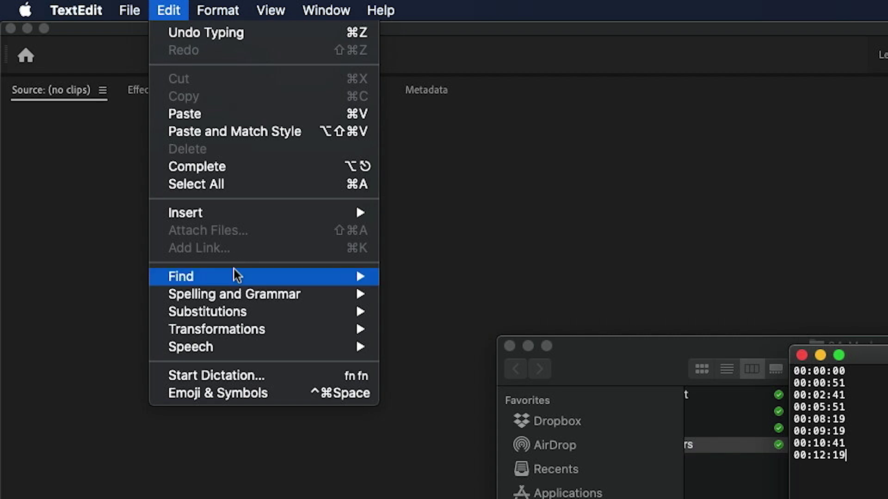
{"action": "mouse_move", "coordinate": [234, 276]}
{"action": "left_click", "coordinate": [443, 295]}
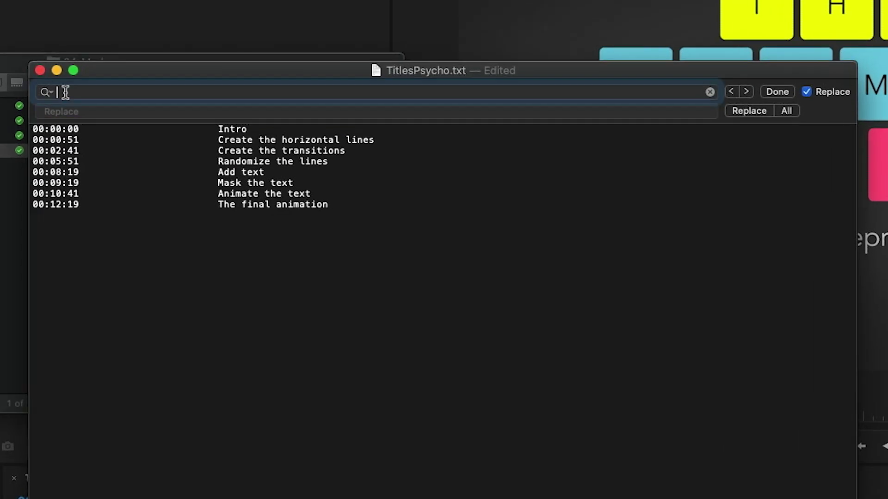
{"action": "left_click", "coordinate": [311, 142]}
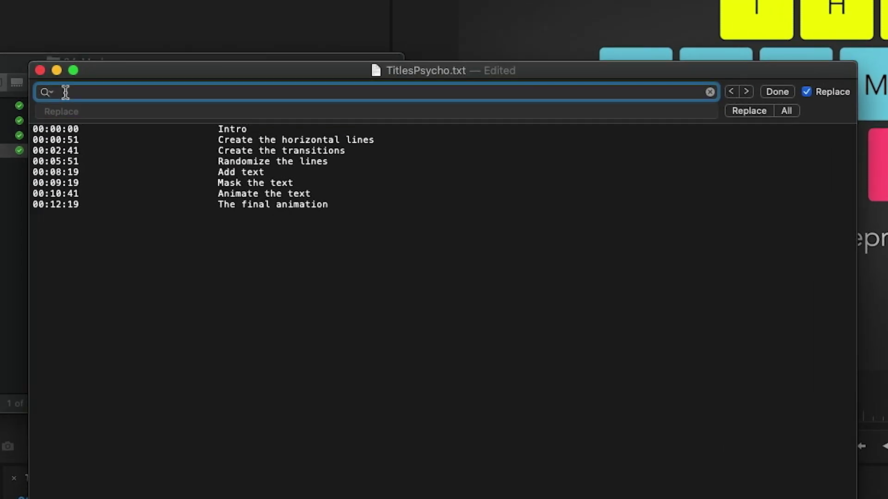
{"action": "key", "text": "alt+Tab"}
{"action": "key", "text": "alt+Tab"}
{"action": "key", "text": "alt+Tab"}
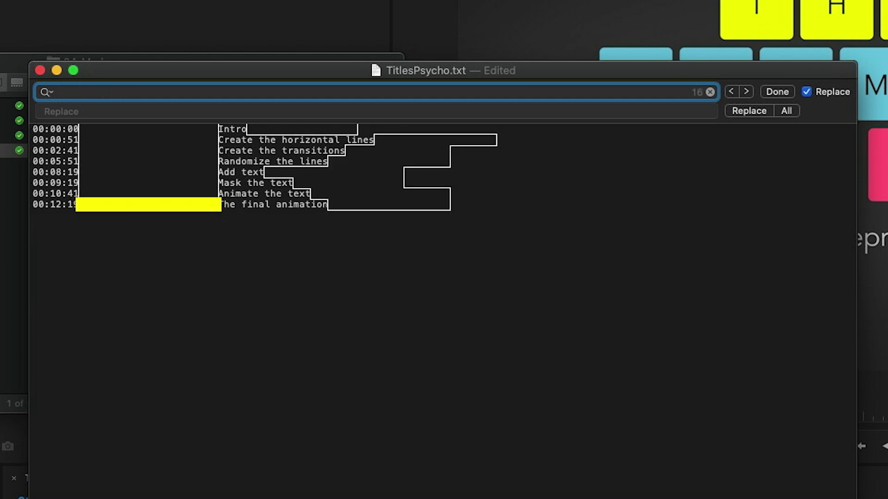
{"action": "left_click", "coordinate": [83, 111]}
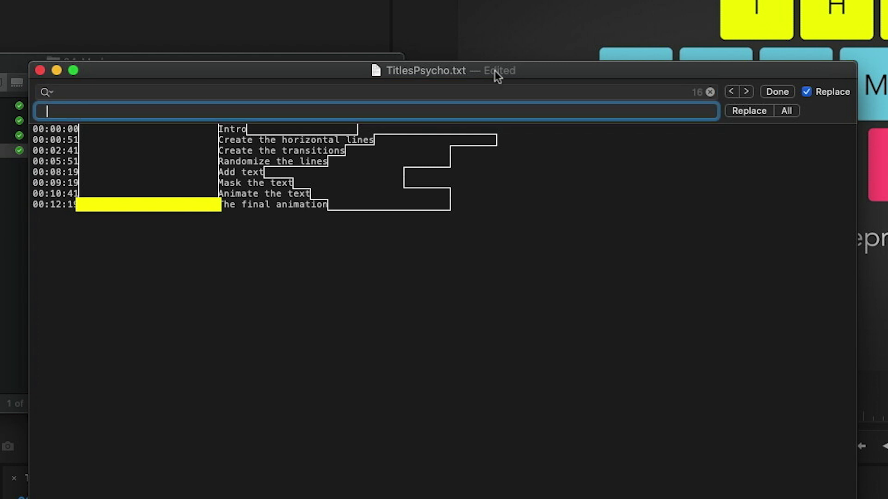
{"action": "left_click", "coordinate": [788, 112]}
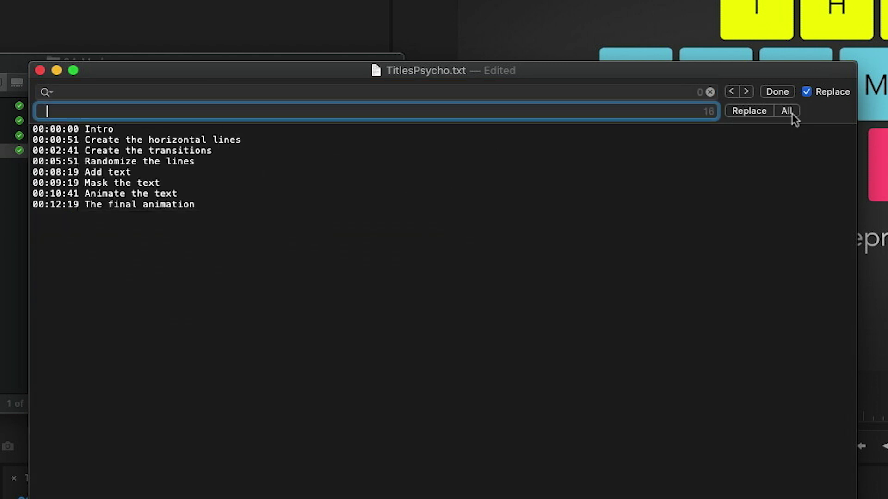
{"action": "left_click", "coordinate": [237, 200]}
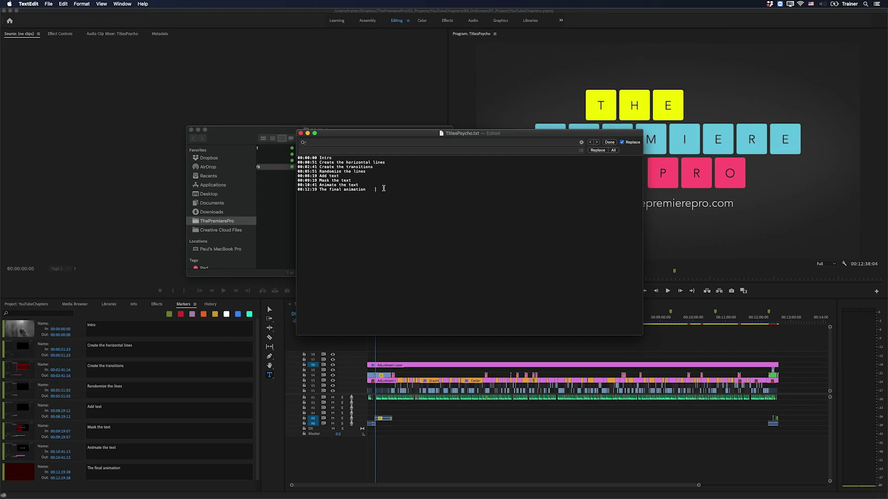
{"action": "key", "text": "super+z"}
{"action": "key", "text": "super+z"}
{"action": "key", "text": "super+z"}
{"action": "key", "text": "super+z"}
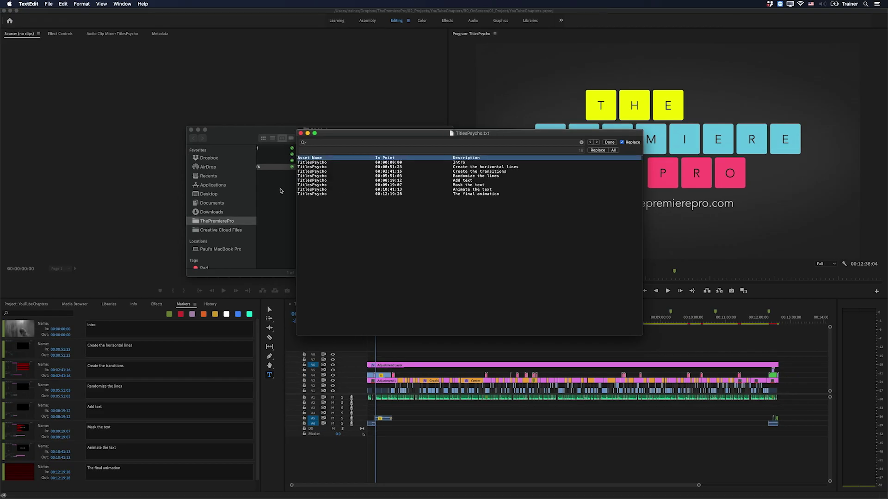
Step: Close TextEdit and open TitlesPsycho.txt with Microsoft Word from Finder
{"action": "left_click", "coordinate": [301, 133]}
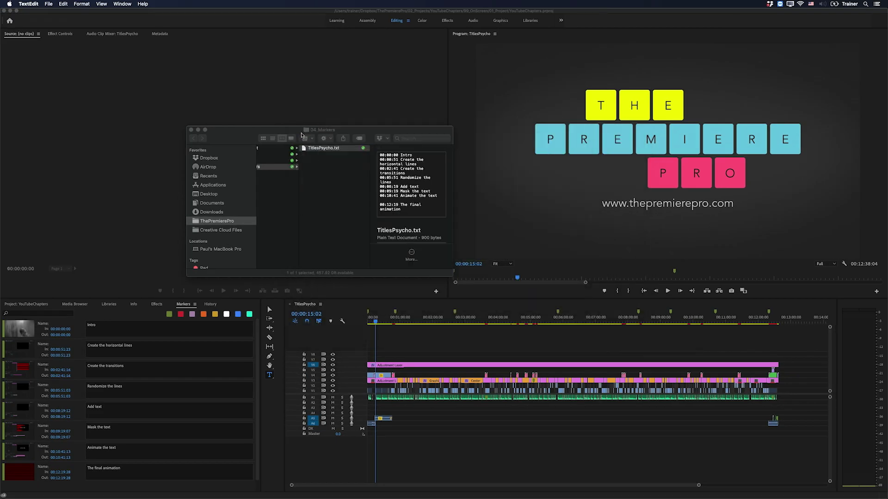
{"action": "right_click", "coordinate": [316, 152]}
{"action": "mouse_move", "coordinate": [365, 159]}
{"action": "left_click", "coordinate": [448, 194]}
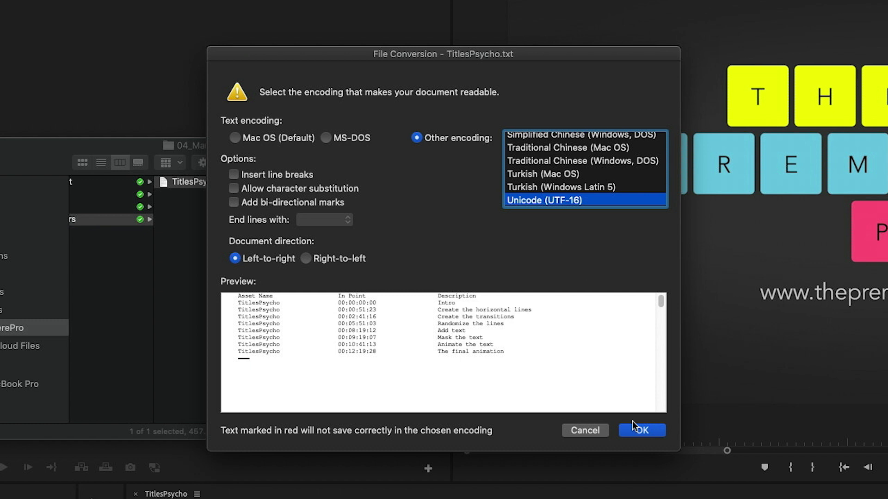
Step: Switch the Word document to Web Layout view
{"action": "left_click", "coordinate": [642, 432]}
{"action": "left_click", "coordinate": [86, 8]}
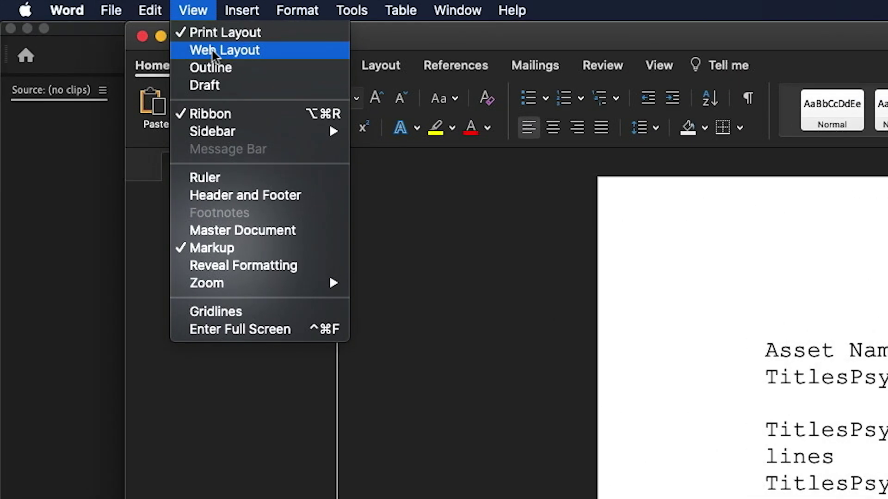
{"action": "left_click", "coordinate": [213, 51]}
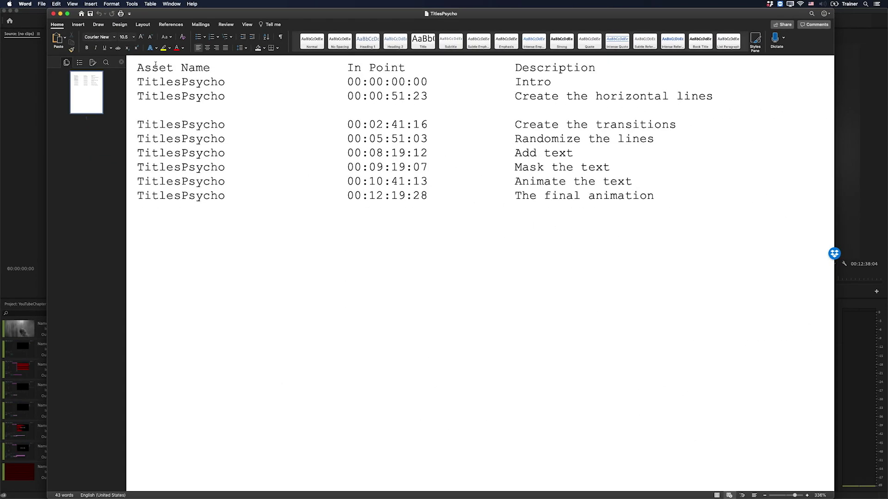
Step: Delete the header row, the TitlesPsycho column and the trailing frame numbers
{"action": "left_click", "coordinate": [132, 74]}
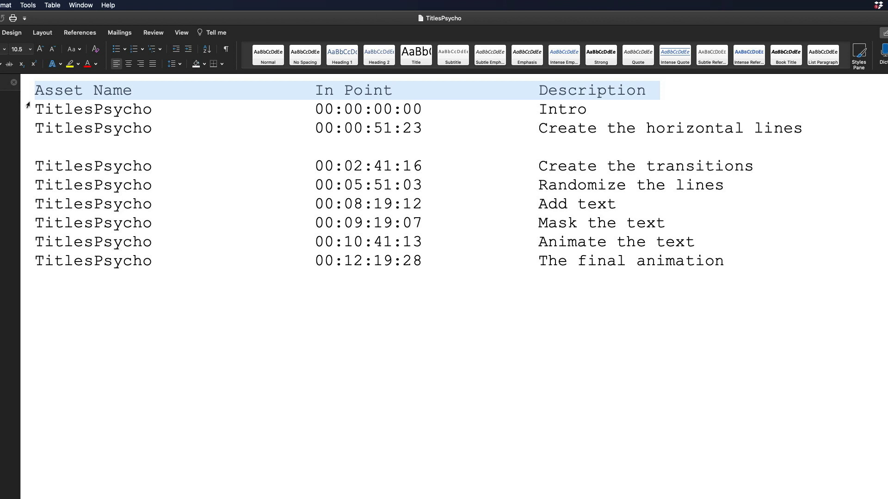
{"action": "key", "text": "Delete"}
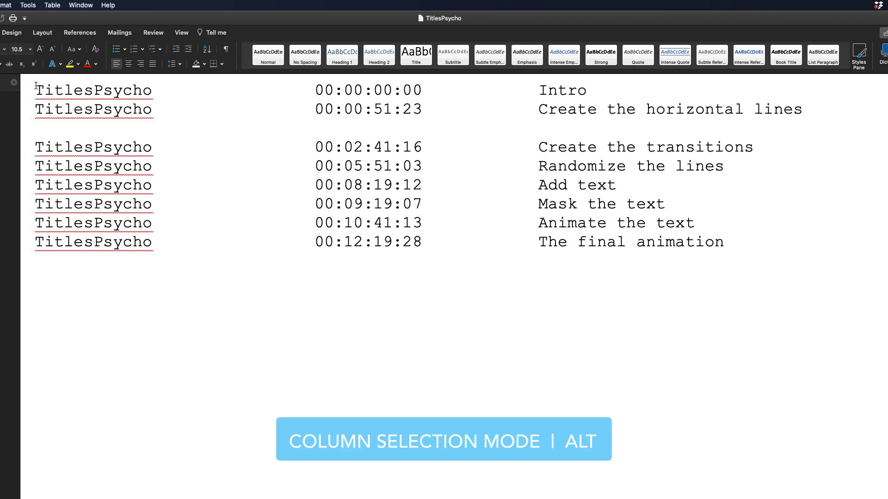
{"action": "left_click_drag", "start_coordinate": [36, 83], "coordinate": [313, 238]}
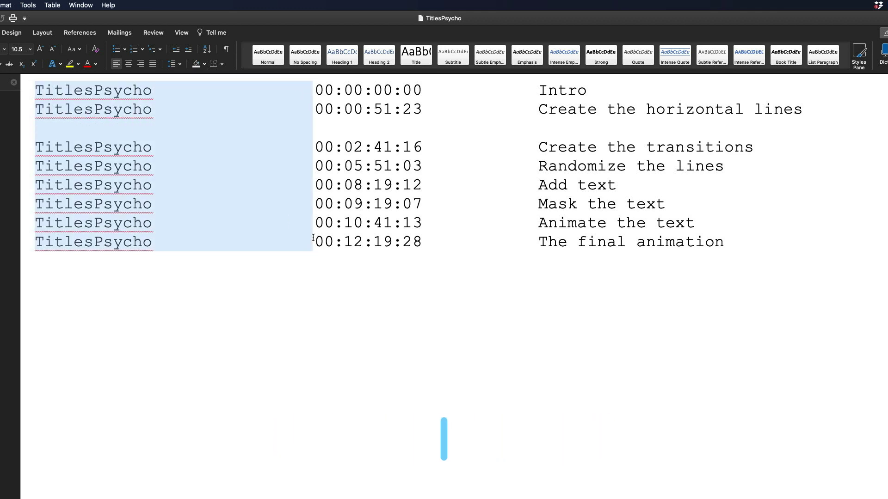
{"action": "key", "text": "Delete"}
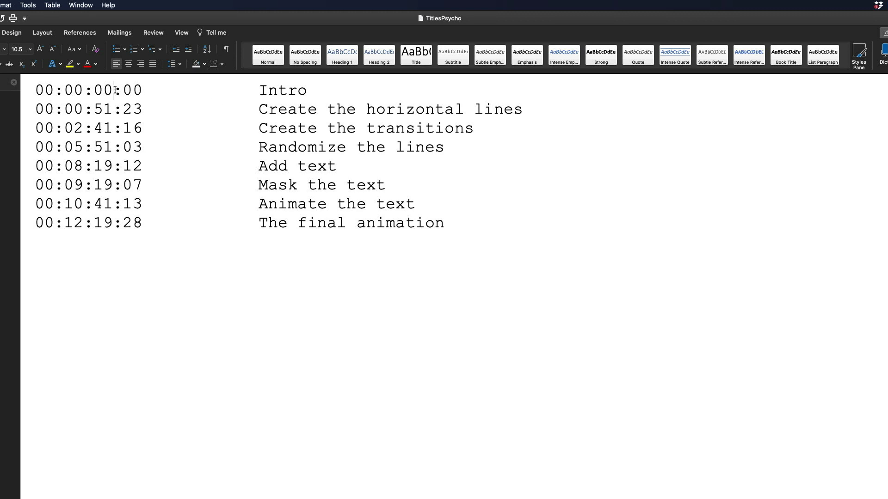
{"action": "left_click_drag", "start_coordinate": [115, 90], "coordinate": [143, 224]}
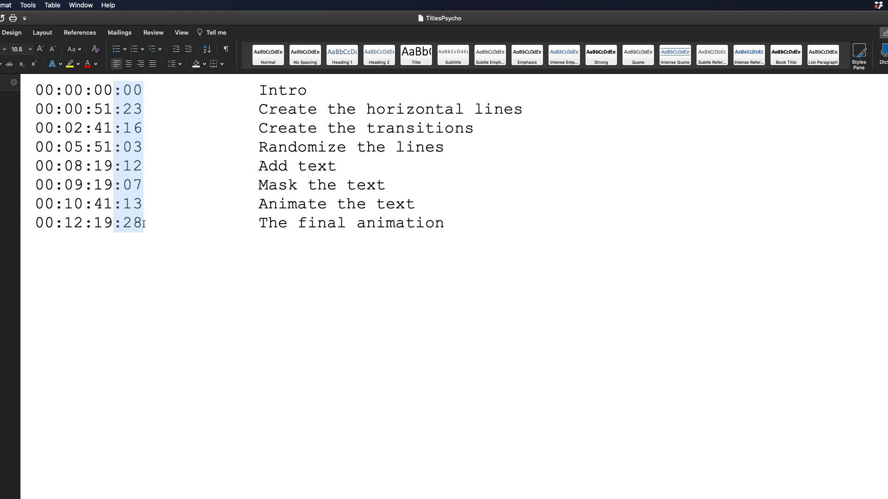
{"action": "key", "text": "Delete"}
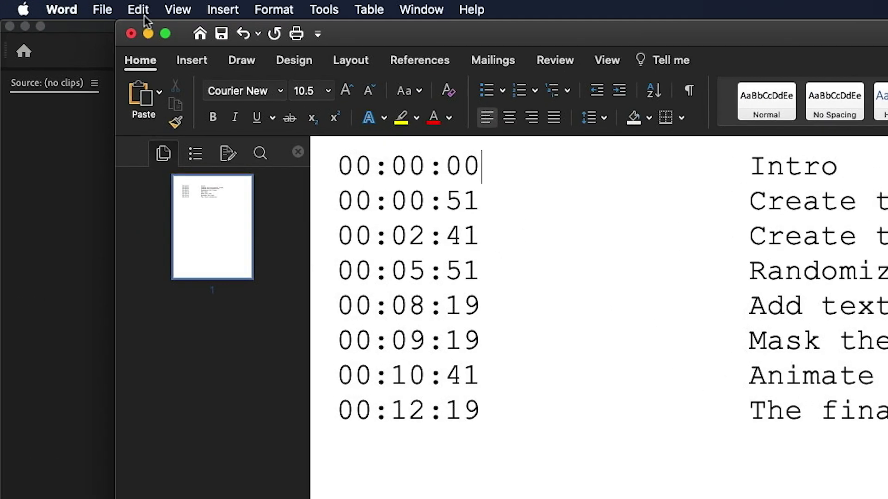
Step: Replace every run of tabs (^t) with a single space throughout the document
{"action": "left_click", "coordinate": [141, 9]}
{"action": "mouse_move", "coordinate": [194, 234]}
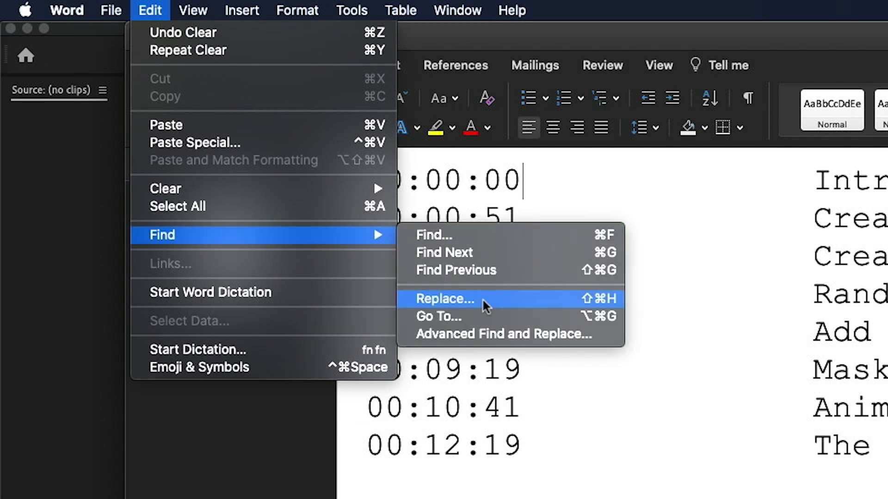
{"action": "left_click", "coordinate": [467, 297]}
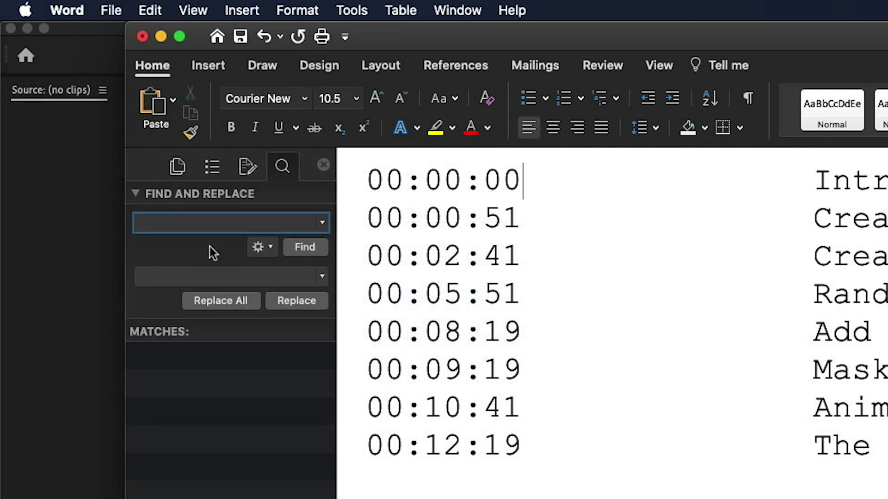
{"action": "type", "text": "^t"}
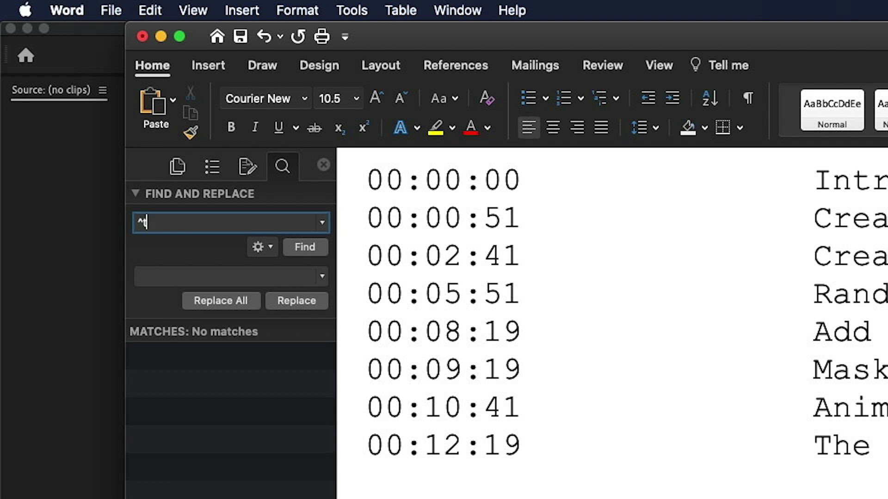
{"action": "type", "text": "^"}
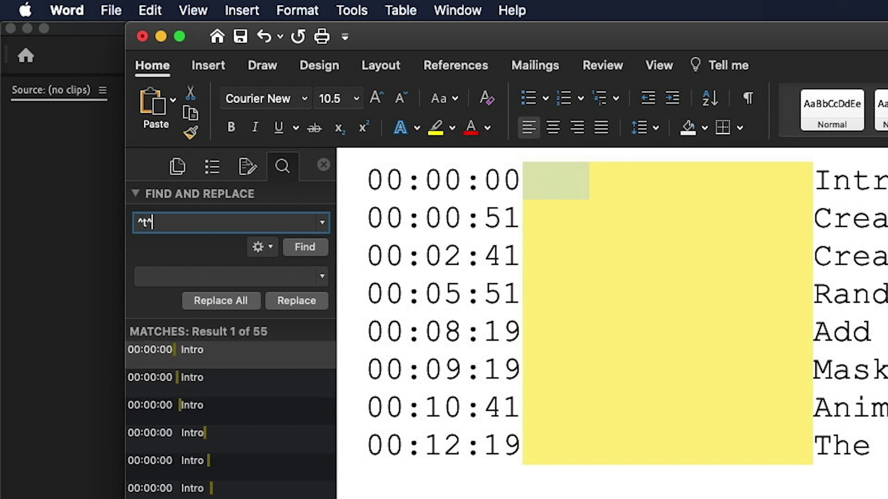
{"action": "type", "text": "t^t"}
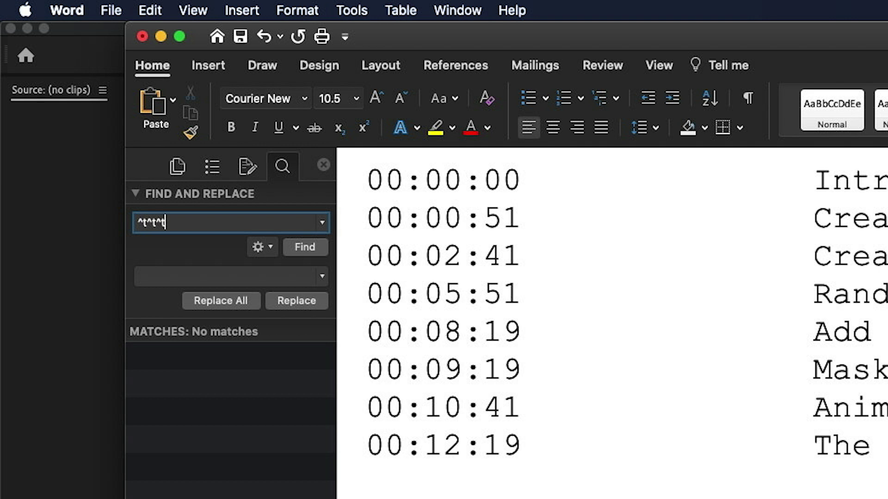
{"action": "left_click", "coordinate": [203, 273]}
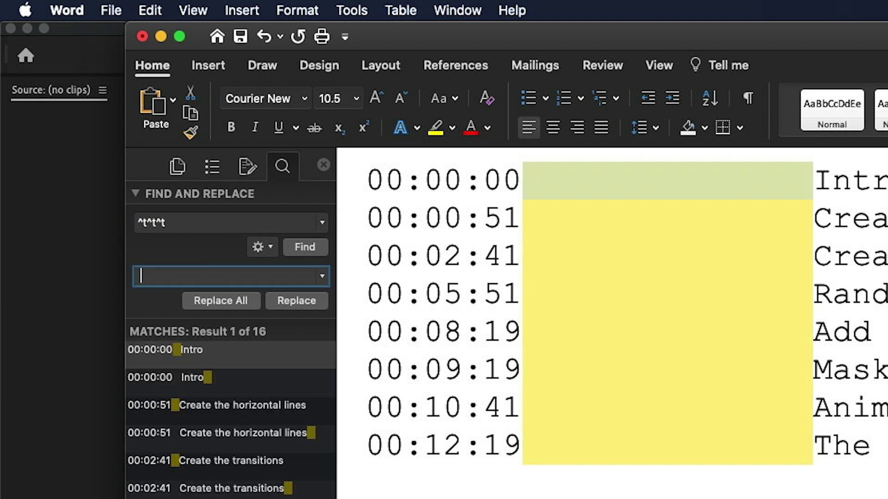
{"action": "left_click", "coordinate": [240, 306]}
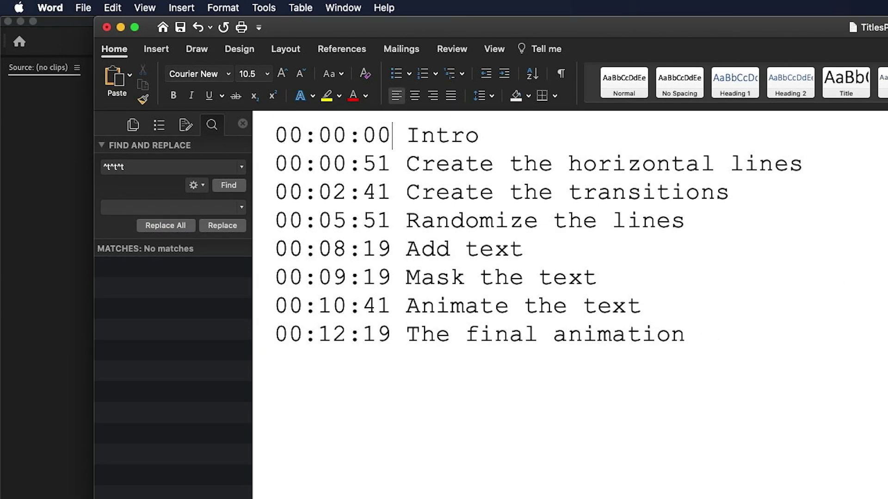
Step: Select and copy the entire chapter list
{"action": "key", "text": "super+a"}
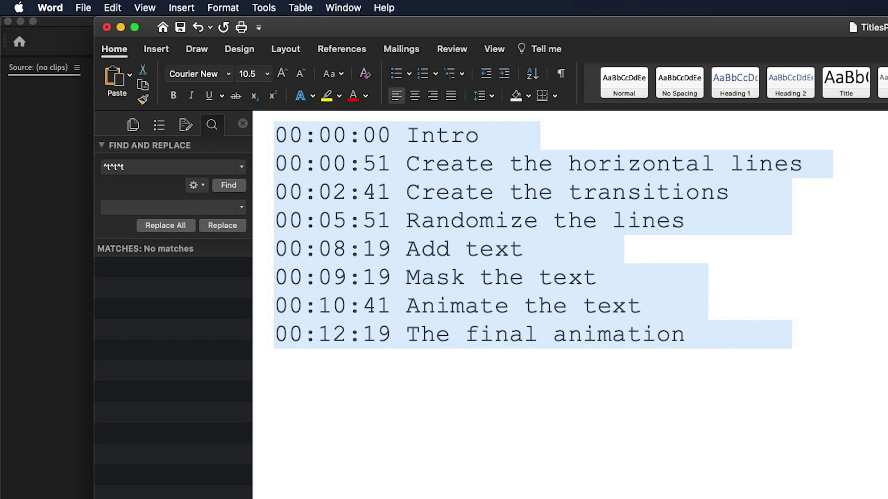
{"action": "left_click", "coordinate": [115, 8]}
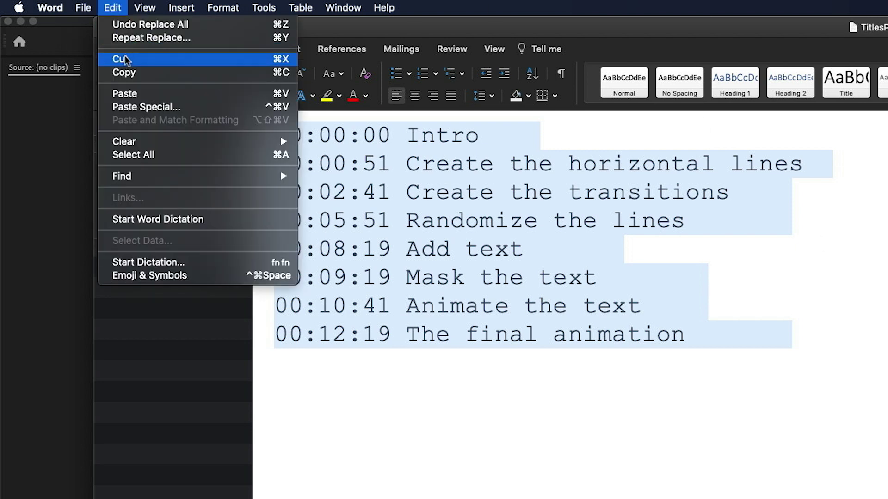
{"action": "left_click", "coordinate": [126, 72]}
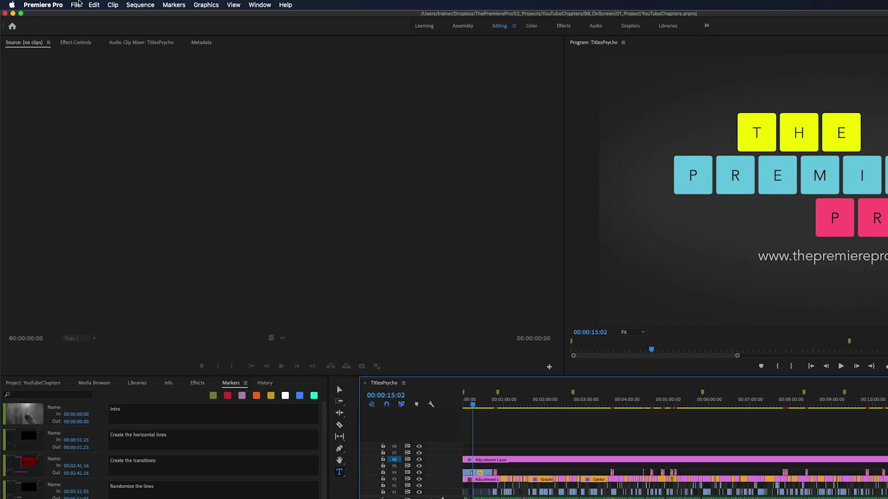
Step: Open the Export Media settings for the sequence
{"action": "left_click", "coordinate": [60, 4]}
{"action": "mouse_move", "coordinate": [157, 390]}
{"action": "left_click", "coordinate": [310, 390]}
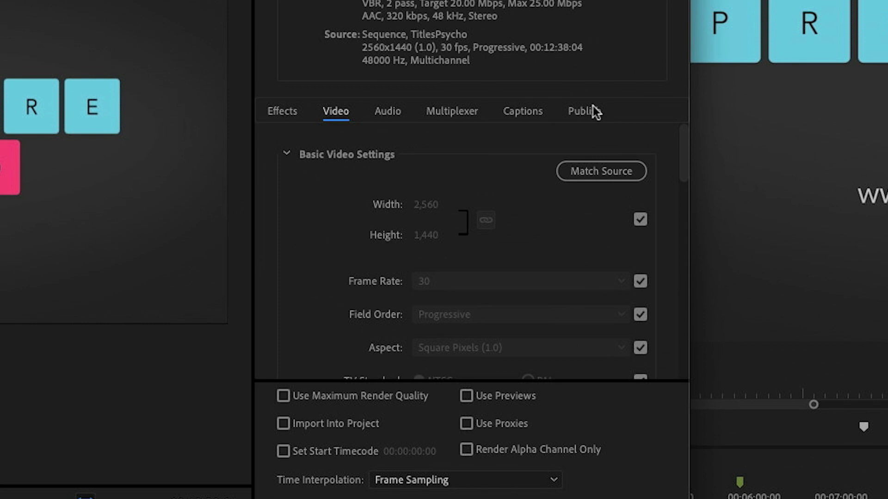
Step: Paste the chapter list into the YouTube Description field on the Publish tab
{"action": "left_click", "coordinate": [703, 239]}
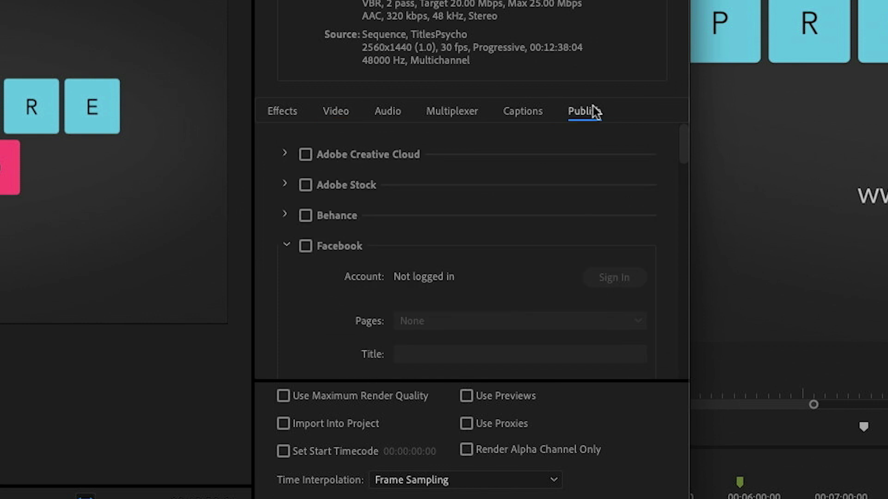
{"action": "scroll", "coordinate": [548, 209], "scroll_direction": "down", "scroll_amount": 15}
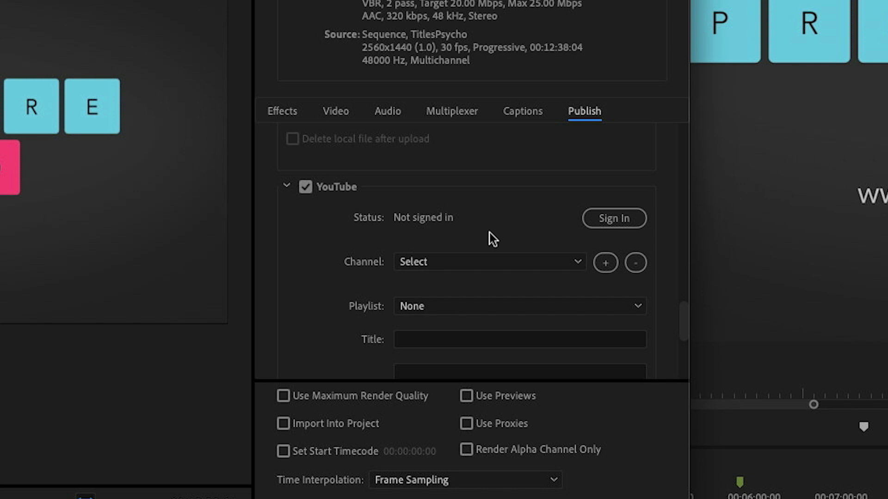
{"action": "scroll", "coordinate": [489, 232], "scroll_direction": "down", "scroll_amount": 5}
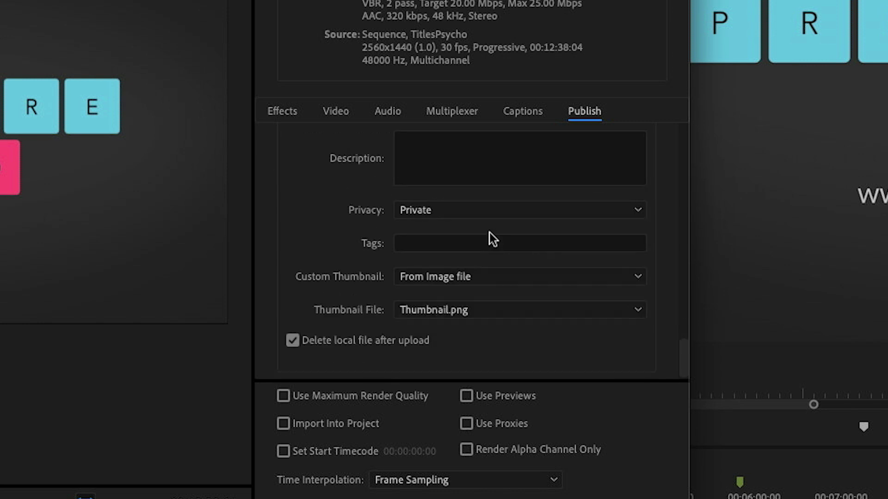
{"action": "left_click", "coordinate": [476, 172]}
{"action": "key", "text": "ctrl+v"}
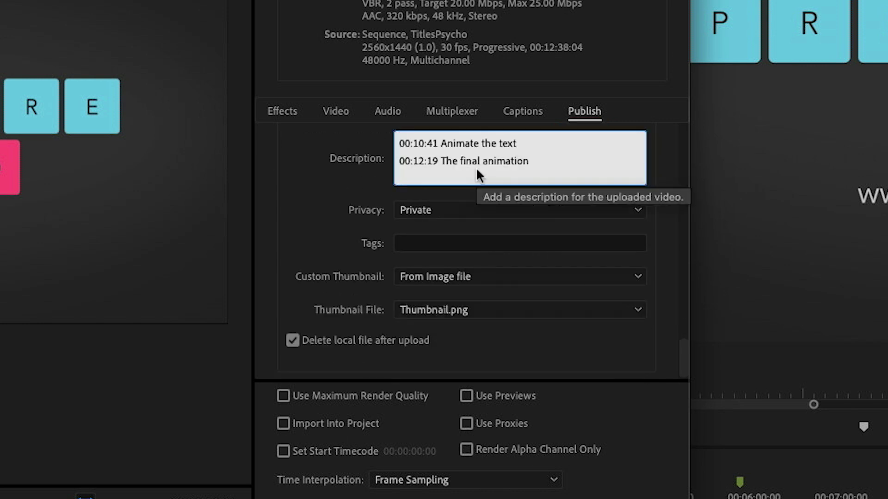
{"action": "scroll", "coordinate": [476, 169], "scroll_direction": "up", "scroll_amount": 2}
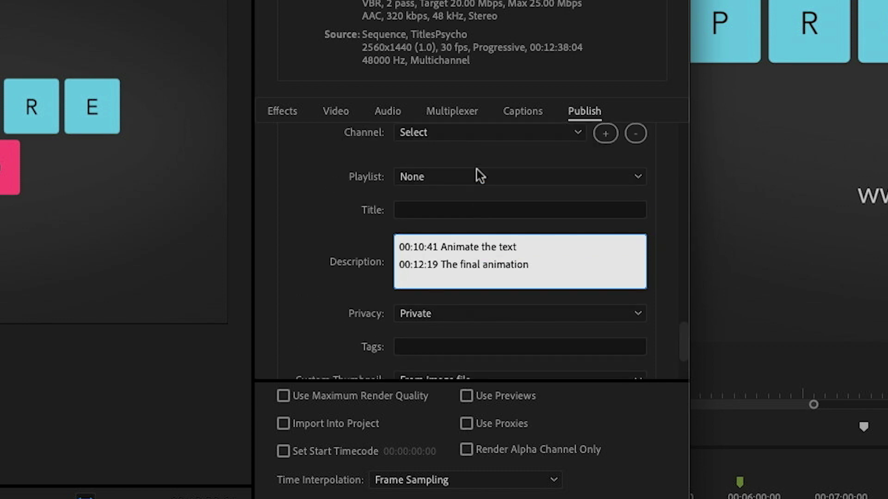